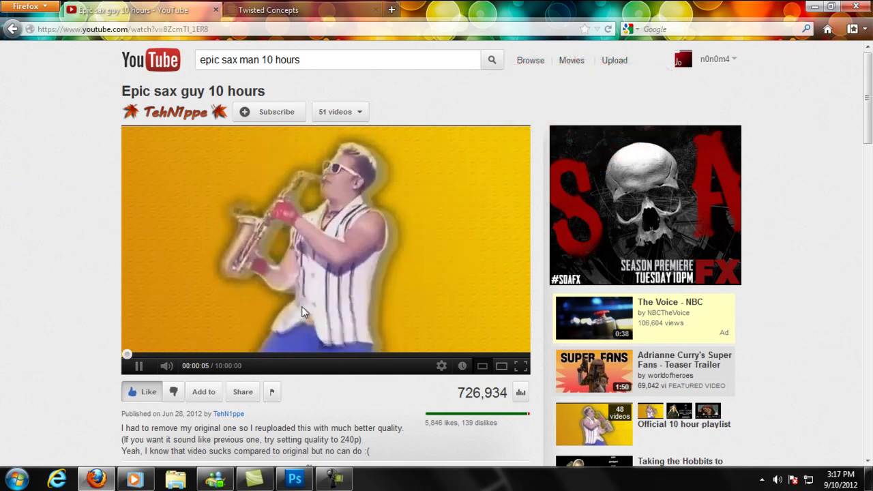
Minimize Firefox to bring the blank Untitled-1 Photoshop canvas into view
click(814, 6)
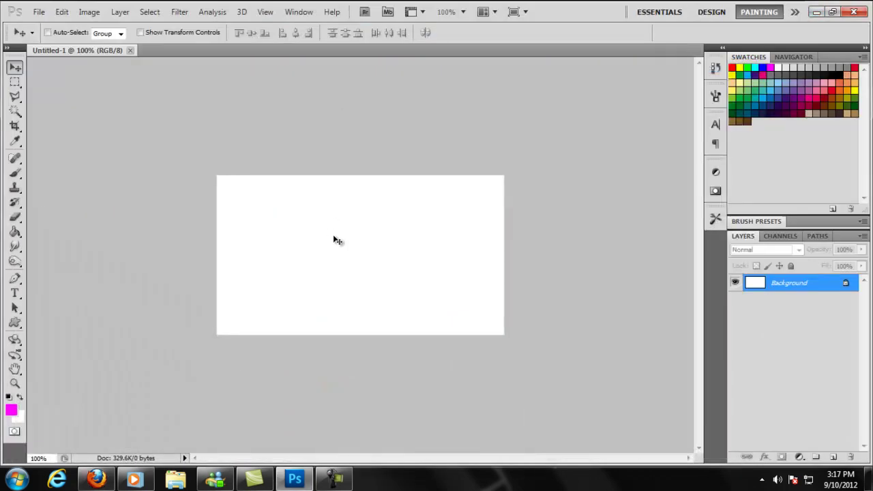
Float the document window, centre it, and add a new empty Layer 1
right_click(99, 51)
click(113, 102)
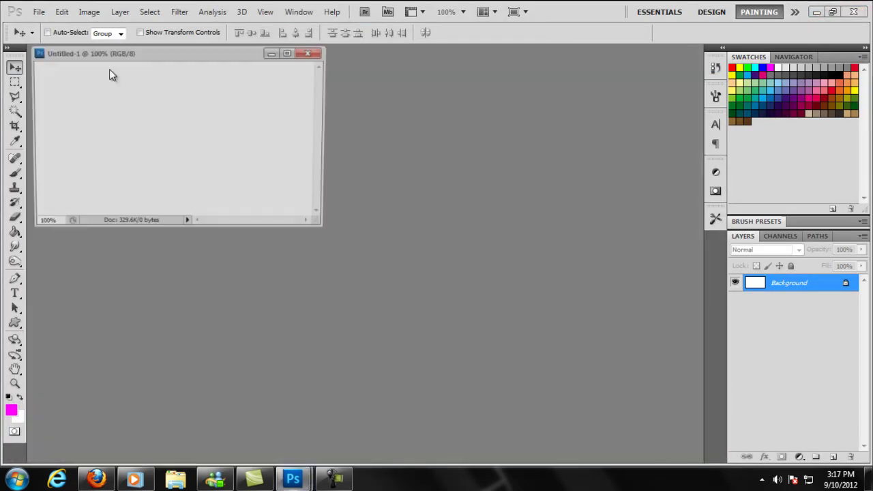
drag(92, 56, 235, 114)
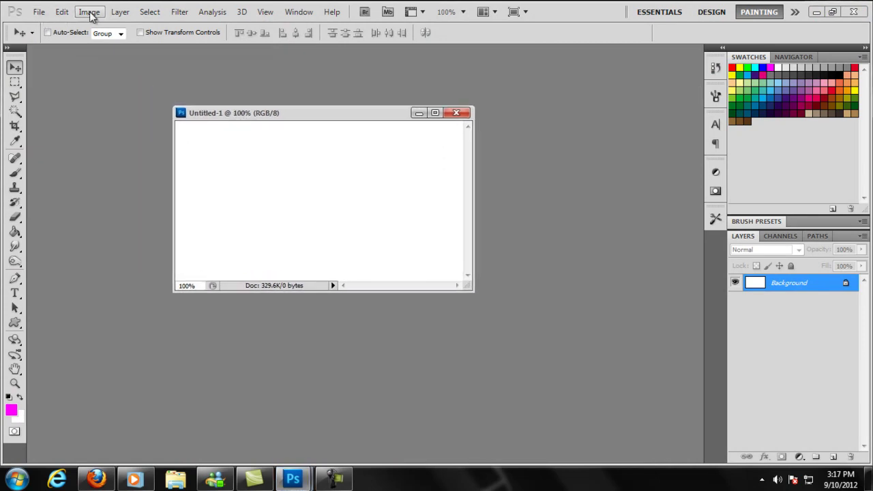
click(120, 12)
click(278, 30)
click(409, 147)
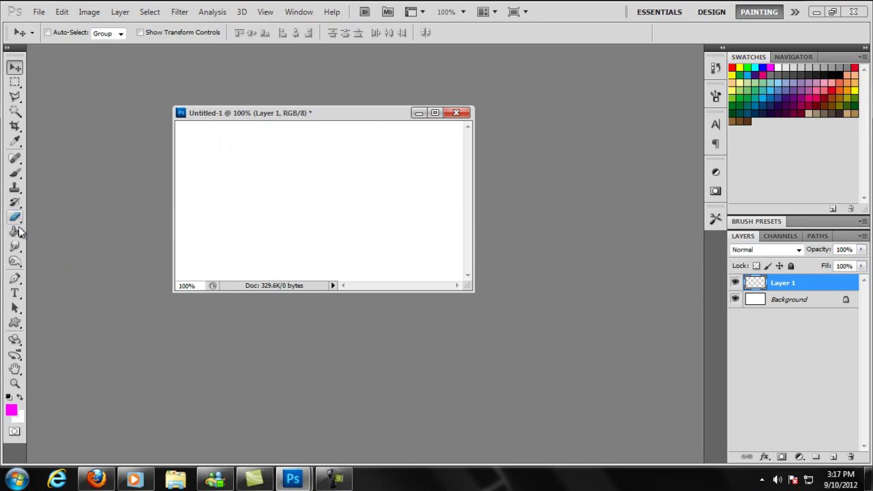
Brush ten overlapping black circles in a horizontal strip across Layer 1
click(17, 175)
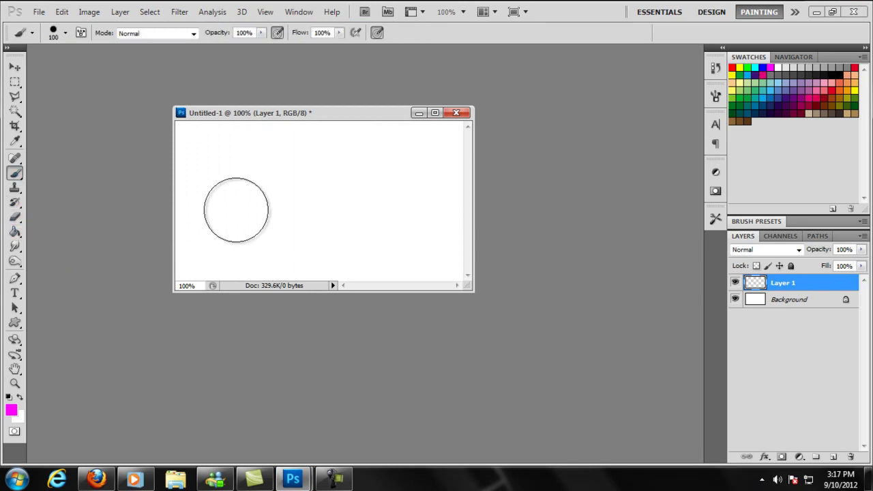
click(241, 198)
click(273, 203)
click(306, 203)
click(334, 189)
click(366, 208)
click(412, 206)
click(417, 176)
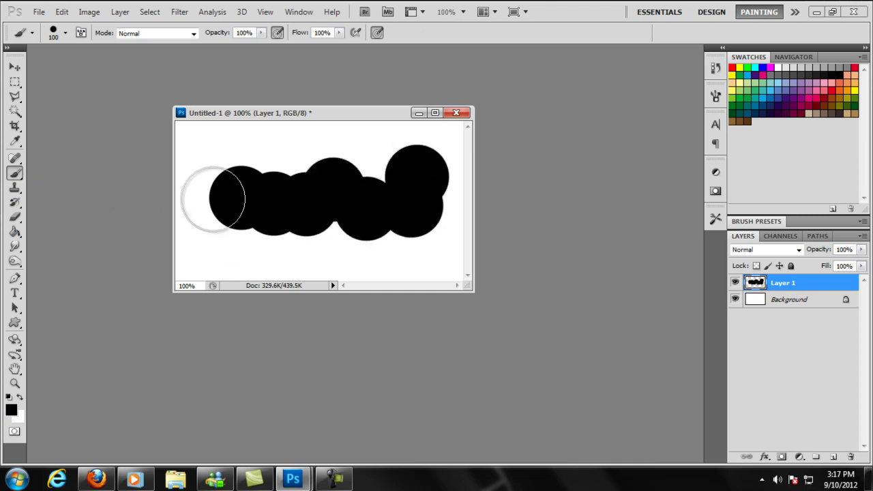
click(229, 166)
click(221, 225)
click(259, 230)
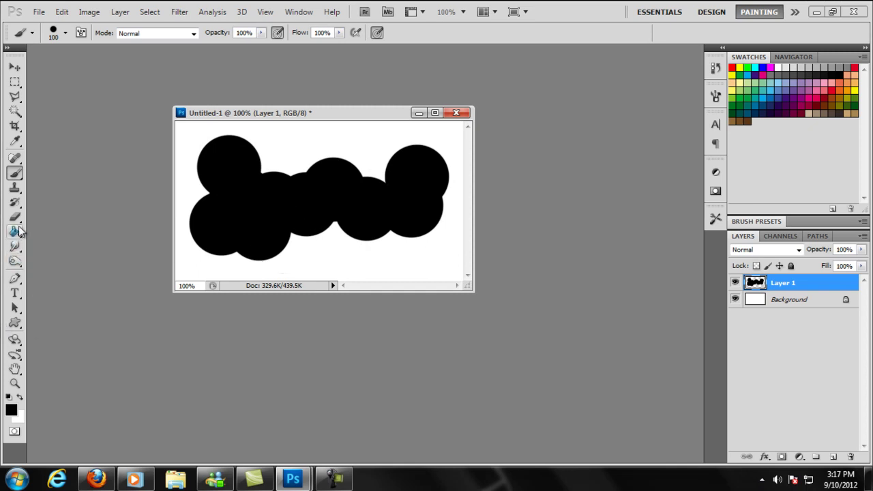
click(19, 248)
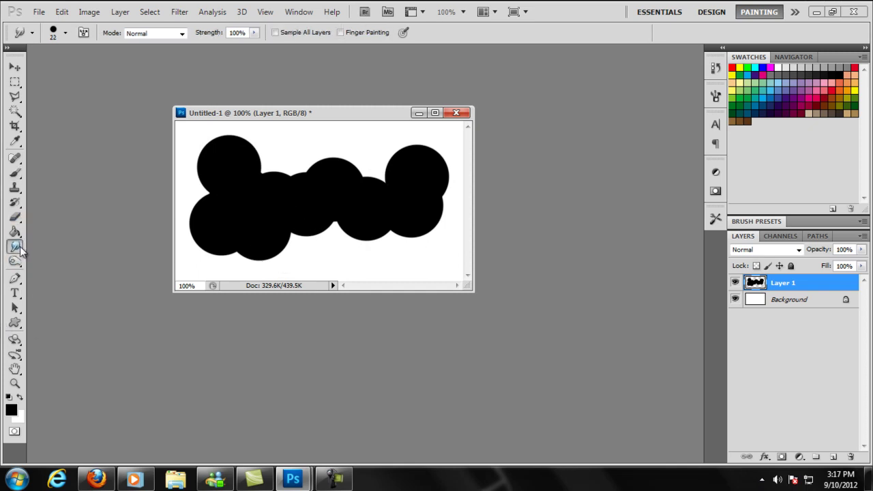
Smudge the lower-left and upper-left black circles into grey wisps, widening the document window
mouse_move(221, 258)
mouse_down()
mouse_move(255, 212)
mouse_move(228, 265)
mouse_move(257, 267)
mouse_move(275, 255)
mouse_move(202, 275)
mouse_move(205, 228)
mouse_move(181, 234)
mouse_move(214, 203)
mouse_move(187, 219)
mouse_move(206, 216)
mouse_move(210, 179)
mouse_move(187, 144)
mouse_move(204, 167)
mouse_move(230, 143)
mouse_move(262, 137)
mouse_move(287, 94)
mouse_move(284, 47)
mouse_up()
drag(471, 238, 580, 239)
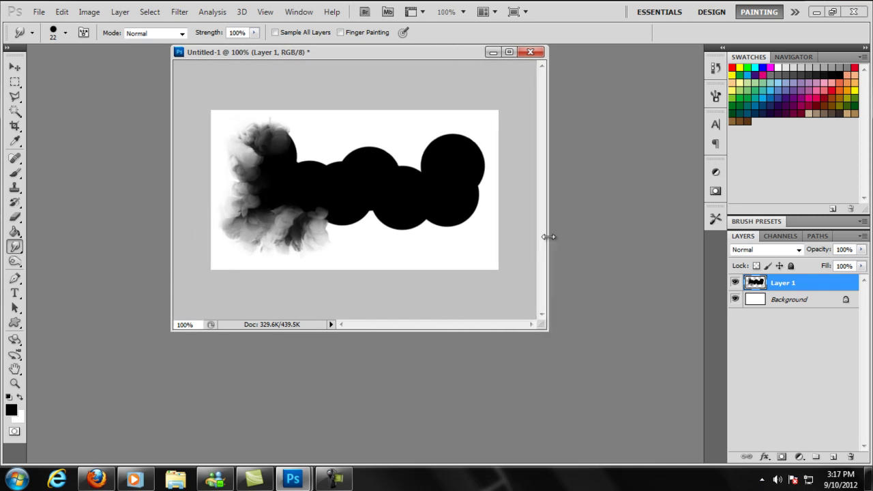
mouse_move(324, 131)
mouse_down()
mouse_move(320, 120)
mouse_move(341, 143)
mouse_move(356, 128)
mouse_move(362, 171)
mouse_move(403, 134)
mouse_move(429, 156)
mouse_move(452, 123)
mouse_move(462, 159)
mouse_move(487, 129)
mouse_move(502, 133)
mouse_move(470, 170)
mouse_move(519, 179)
mouse_move(483, 182)
mouse_move(509, 208)
mouse_move(466, 203)
mouse_move(469, 228)
mouse_move(453, 208)
mouse_move(415, 225)
mouse_move(395, 184)
mouse_move(368, 234)
mouse_move(349, 235)
mouse_move(371, 225)
mouse_move(372, 204)
mouse_move(319, 219)
mouse_move(288, 250)
mouse_move(280, 206)
mouse_move(259, 196)
mouse_up()
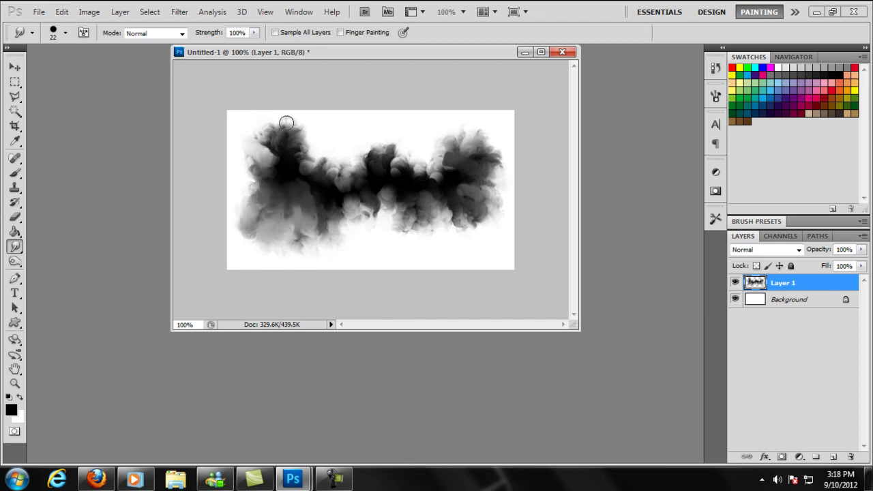
Smudge the upper-left wisps and pull the cloud's upper-right edge into soft rising tendrils
mouse_move(261, 128)
mouse_down()
mouse_move(276, 165)
mouse_move(260, 152)
mouse_move(270, 161)
mouse_up()
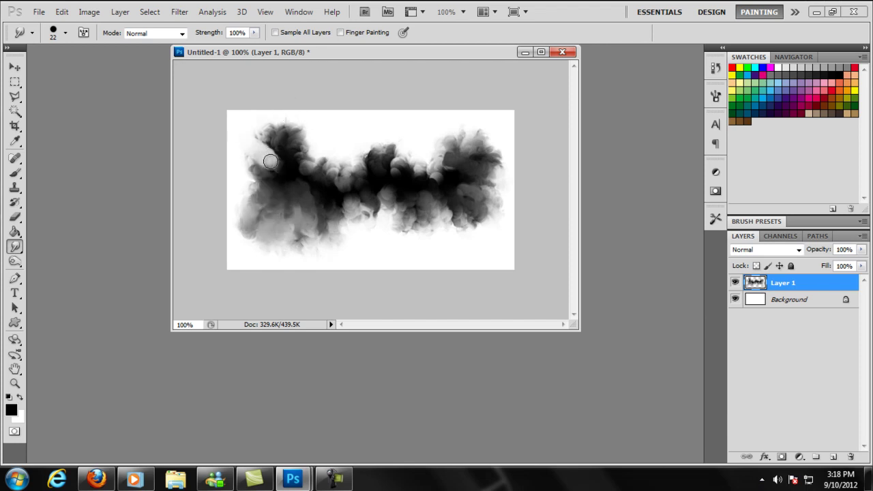
mouse_move(320, 150)
mouse_down()
mouse_move(305, 162)
mouse_move(330, 136)
mouse_move(318, 144)
mouse_move(314, 114)
mouse_move(283, 117)
mouse_move(283, 103)
mouse_move(285, 141)
mouse_move(283, 119)
mouse_move(248, 125)
mouse_up()
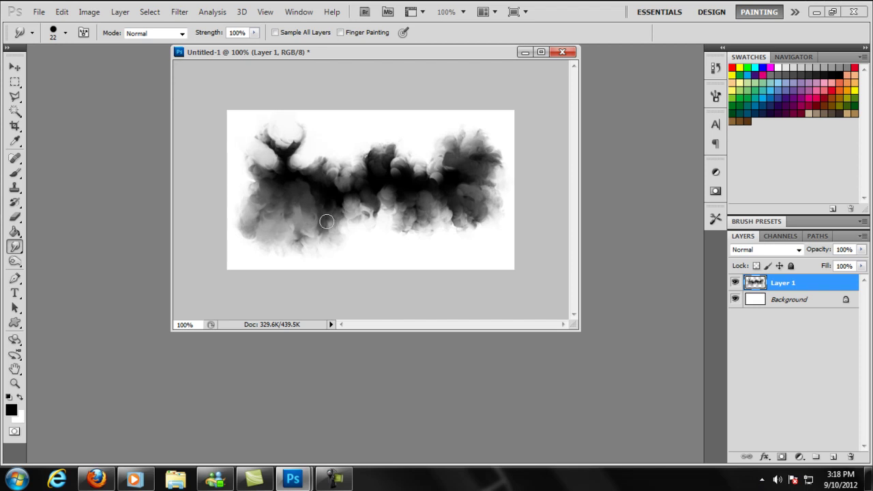
drag(254, 244, 273, 219)
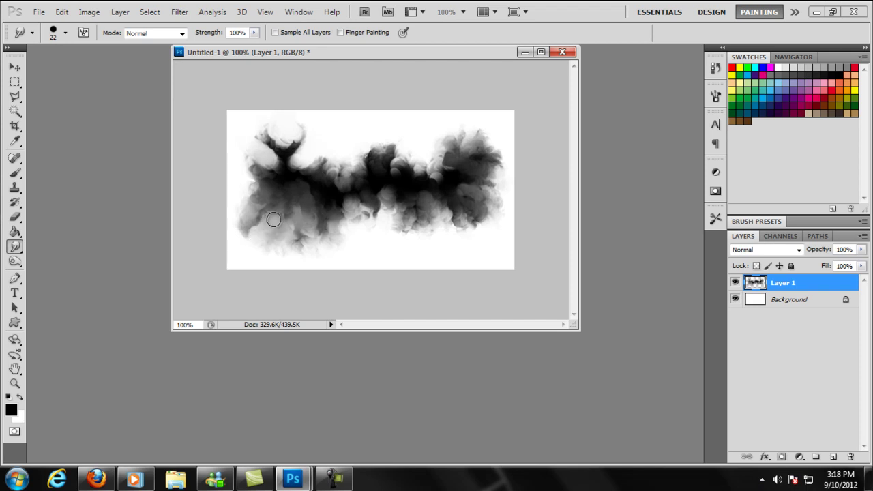
drag(378, 156, 380, 130)
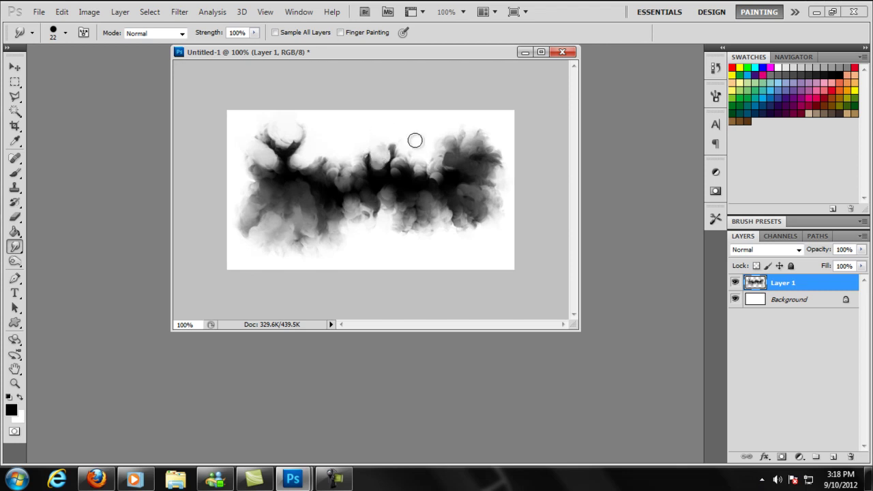
mouse_move(392, 168)
mouse_down()
mouse_move(390, 143)
mouse_move(362, 176)
mouse_up()
mouse_move(463, 135)
mouse_down()
mouse_move(461, 164)
mouse_move(463, 154)
mouse_move(444, 146)
mouse_move(470, 132)
mouse_move(430, 171)
mouse_up()
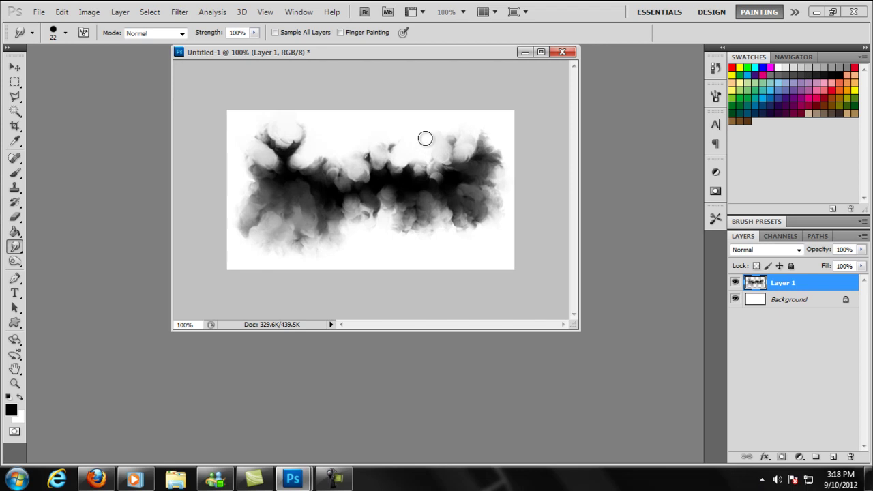
mouse_move(430, 135)
mouse_down()
mouse_move(470, 143)
mouse_move(462, 156)
mouse_move(483, 170)
mouse_move(502, 148)
mouse_move(490, 169)
mouse_move(486, 161)
mouse_move(498, 154)
mouse_up()
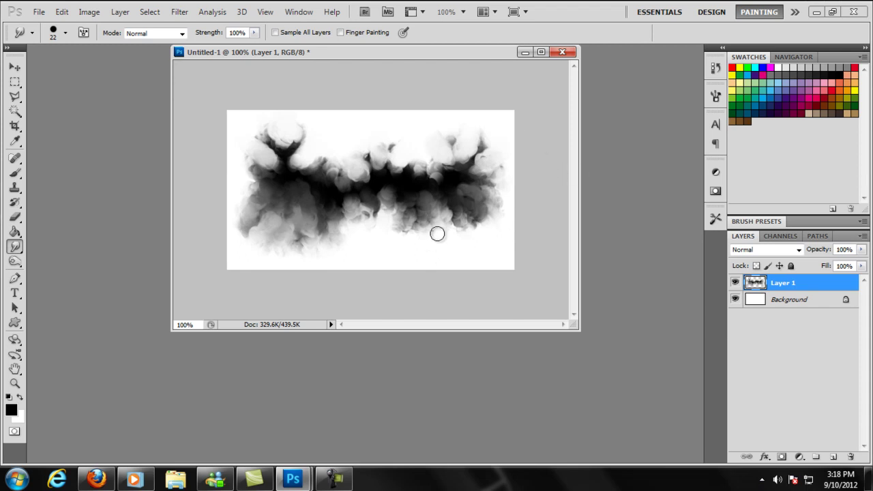
Streak lighter smoke upward on the right, then lighten the cloud's bottom and left edges
drag(427, 238, 418, 219)
drag(421, 253, 417, 207)
mouse_move(396, 259)
mouse_down()
mouse_move(399, 208)
mouse_move(424, 241)
mouse_up()
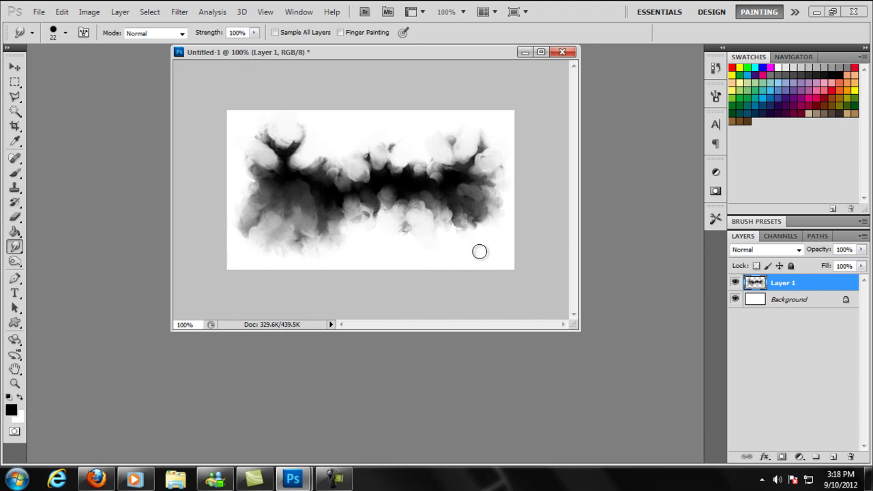
mouse_move(317, 244)
mouse_down()
mouse_move(315, 232)
mouse_move(320, 254)
mouse_up()
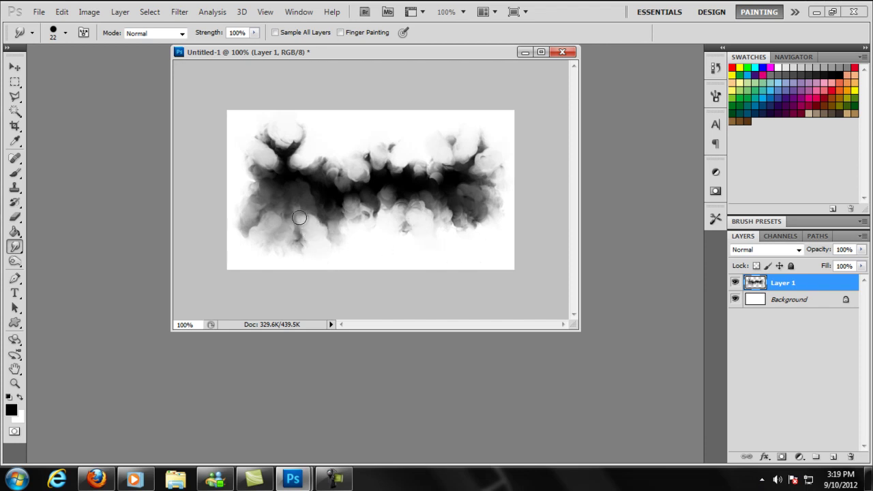
mouse_move(276, 235)
mouse_down()
mouse_move(282, 230)
mouse_move(294, 265)
mouse_move(292, 239)
mouse_move(292, 274)
mouse_move(292, 263)
mouse_up()
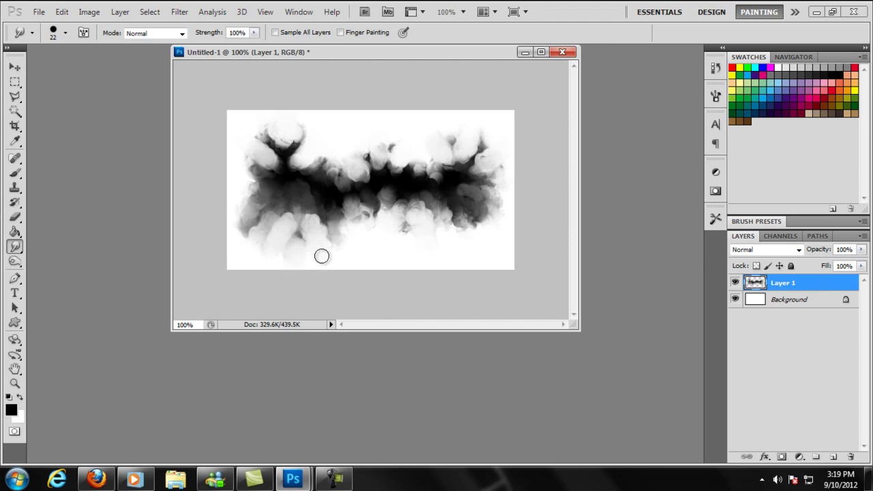
mouse_move(238, 222)
mouse_down()
mouse_move(251, 211)
mouse_move(245, 216)
mouse_up()
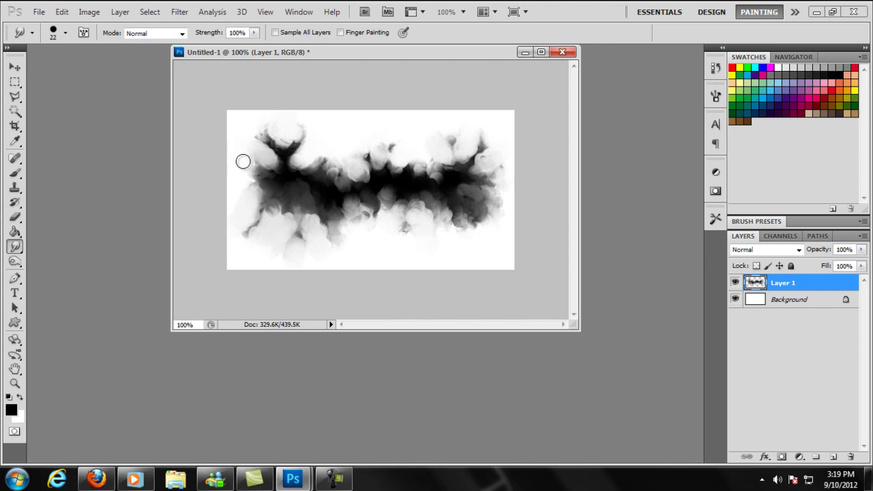
drag(252, 153, 253, 186)
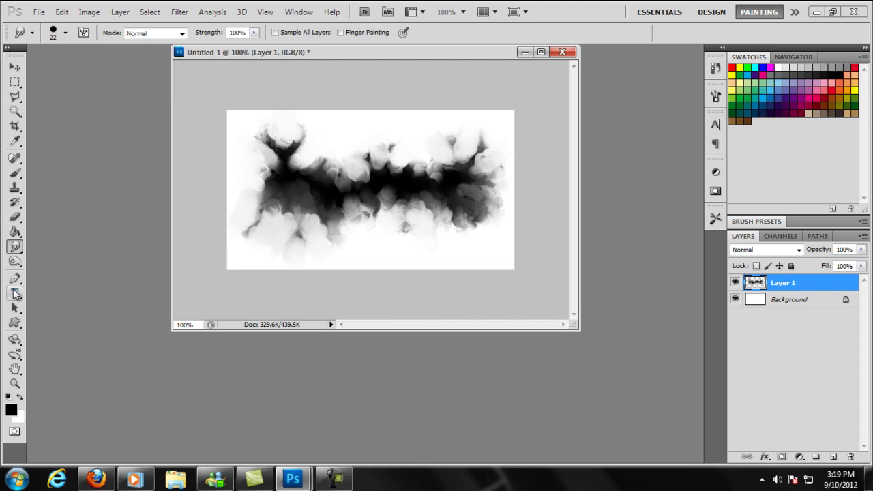
Choose a soft round brush and paint a red patch across the top-left
click(15, 172)
click(65, 34)
click(121, 127)
click(117, 366)
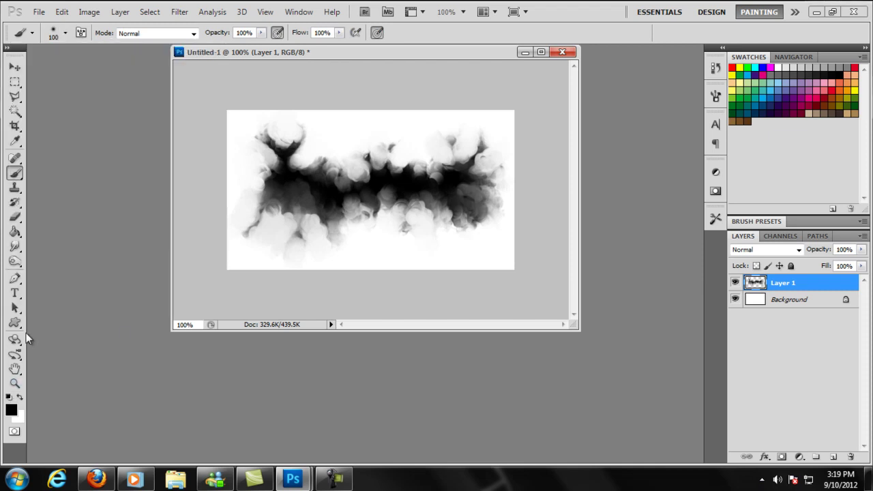
click(11, 407)
text(255)
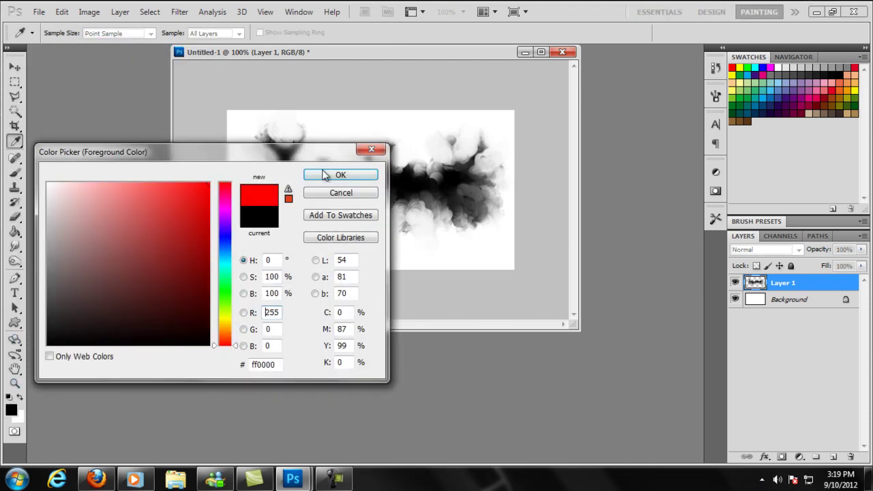
click(329, 173)
mouse_move(257, 140)
mouse_down()
mouse_move(272, 150)
mouse_move(337, 117)
mouse_up()
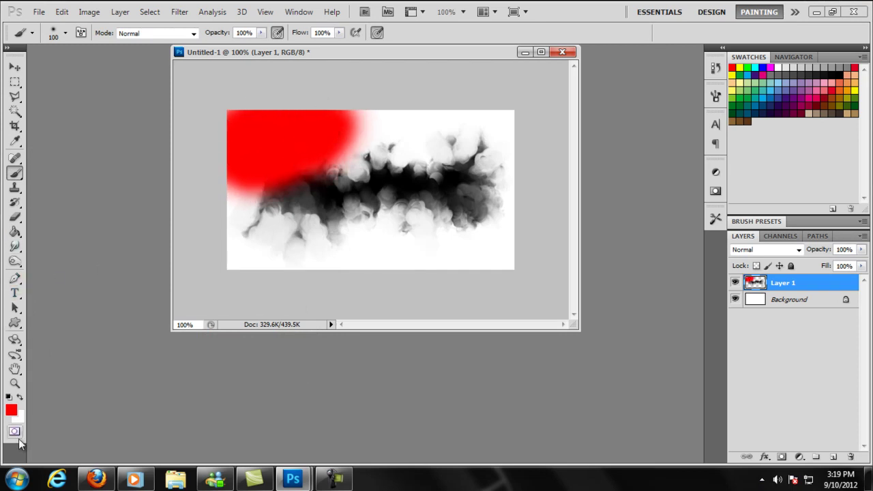
Paint a cyan patch over the lower-left of the smoke
click(13, 410)
click(222, 266)
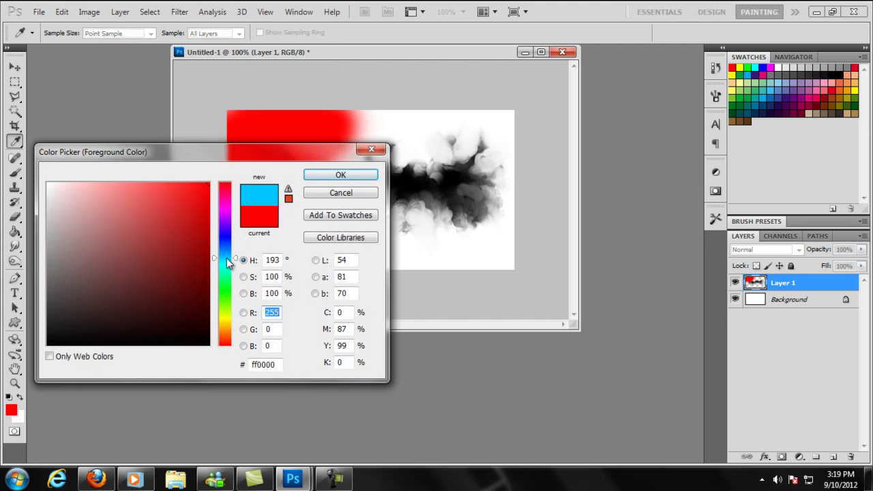
click(328, 177)
key(b)
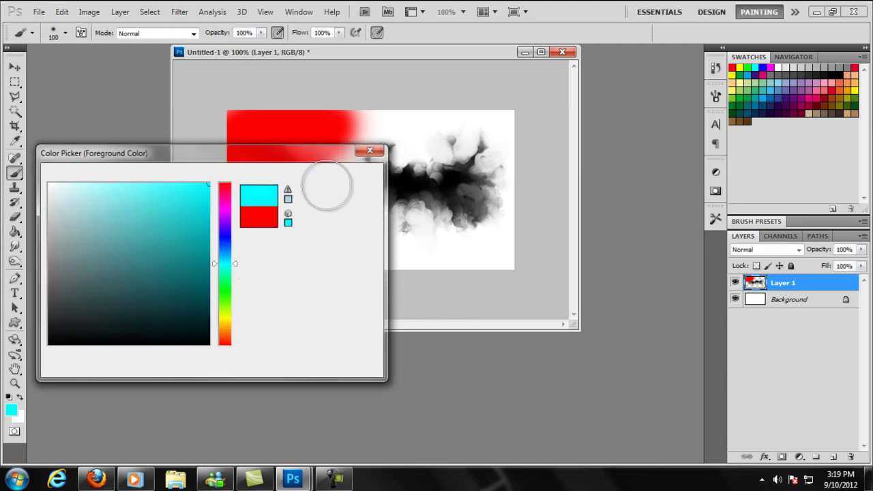
mouse_move(243, 211)
mouse_down()
mouse_move(230, 209)
mouse_move(229, 232)
mouse_move(339, 259)
mouse_move(399, 239)
mouse_up()
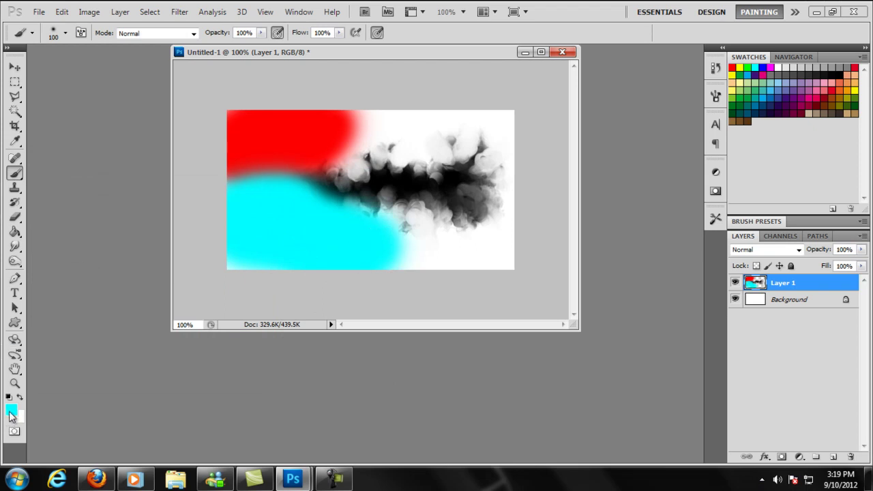
Paint blue across the upper middle and green over the upper right
click(11, 411)
drag(222, 244, 222, 235)
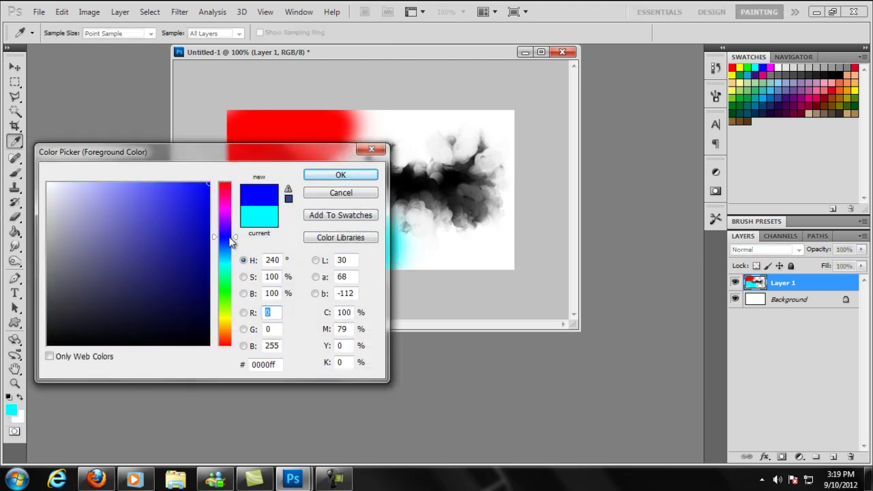
click(337, 175)
mouse_move(363, 159)
mouse_down()
mouse_move(362, 146)
mouse_move(374, 140)
mouse_move(345, 155)
mouse_move(343, 178)
mouse_move(395, 125)
mouse_up()
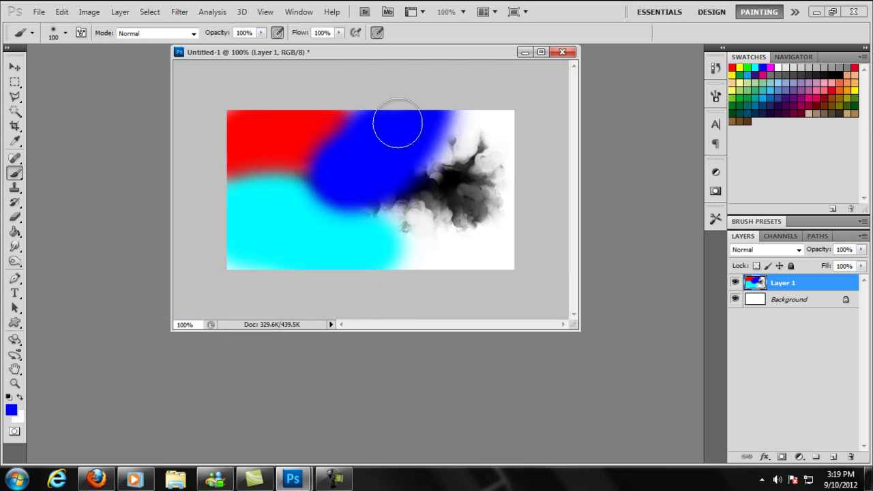
click(12, 409)
mouse_move(227, 281)
mouse_down()
mouse_move(230, 242)
mouse_move(230, 286)
mouse_up()
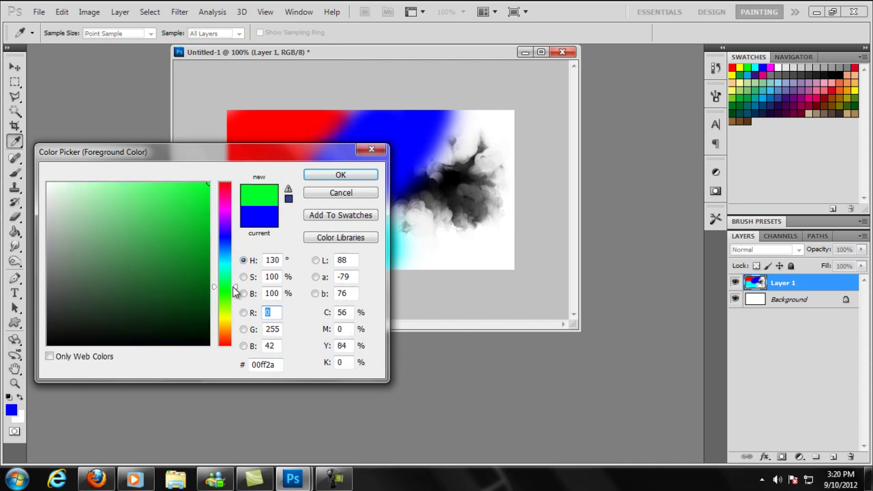
click(334, 175)
mouse_move(410, 195)
mouse_down()
mouse_move(439, 146)
mouse_move(518, 120)
mouse_up()
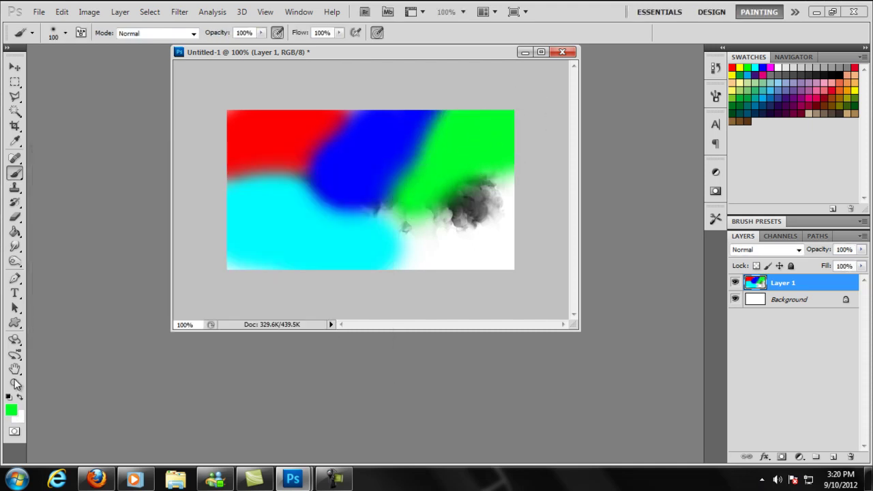
Paint a blue-violet patch over the lower-right of the canvas
click(11, 410)
drag(225, 300, 248, 216)
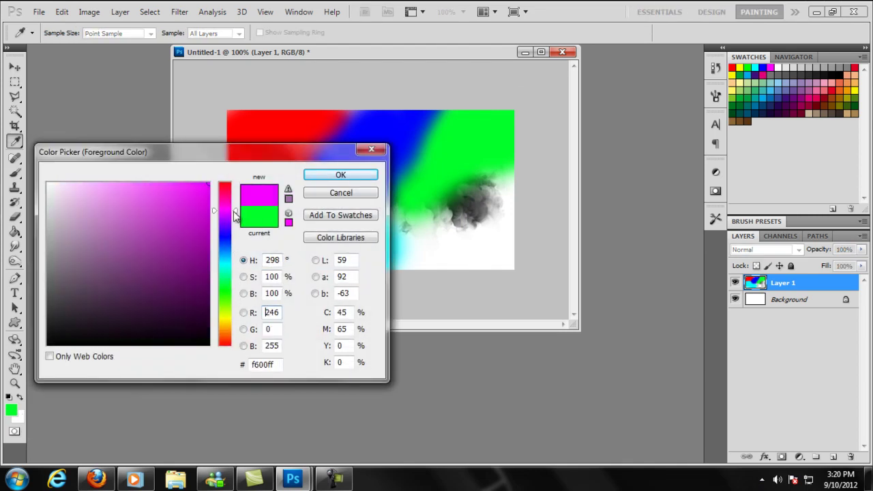
drag(236, 213, 236, 227)
click(316, 179)
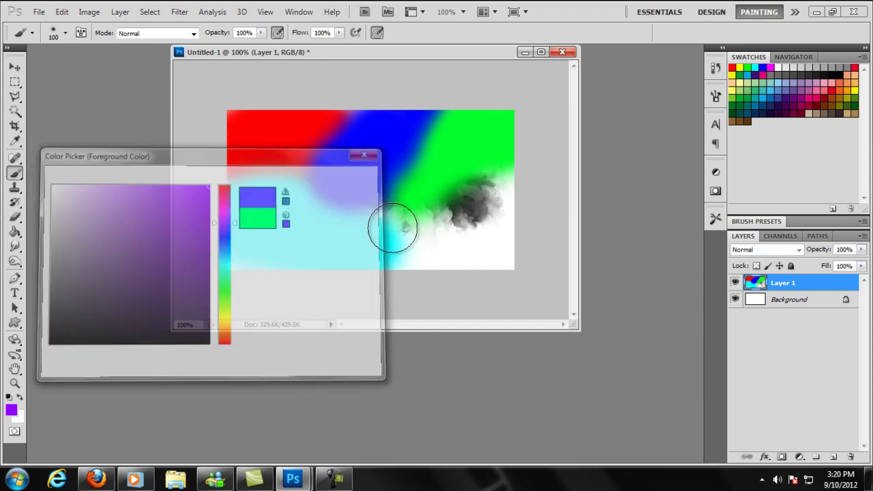
mouse_move(400, 221)
mouse_down()
mouse_move(474, 211)
mouse_move(503, 185)
mouse_up()
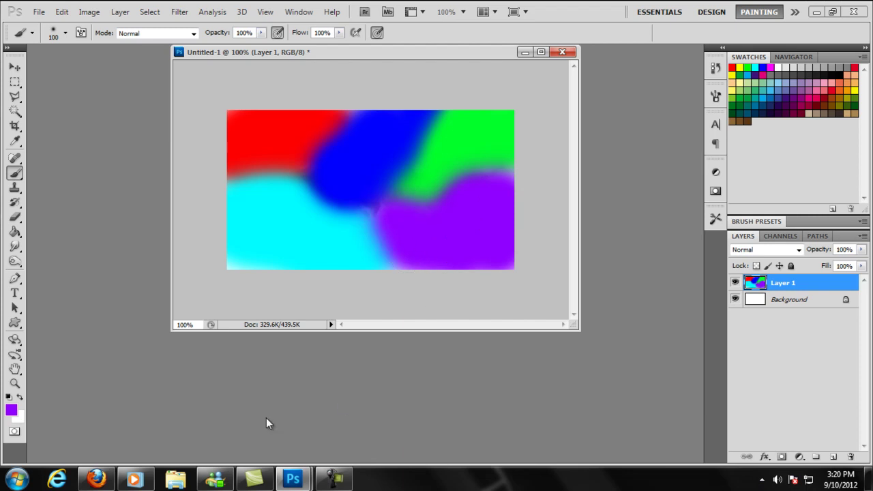
Set Layer 1's blend mode to Overlay and add an empty Layer 2
click(799, 250)
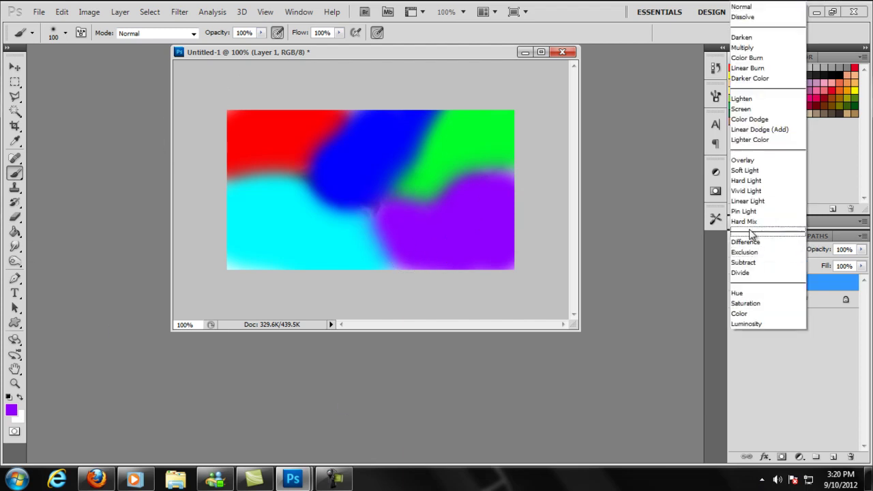
click(703, 163)
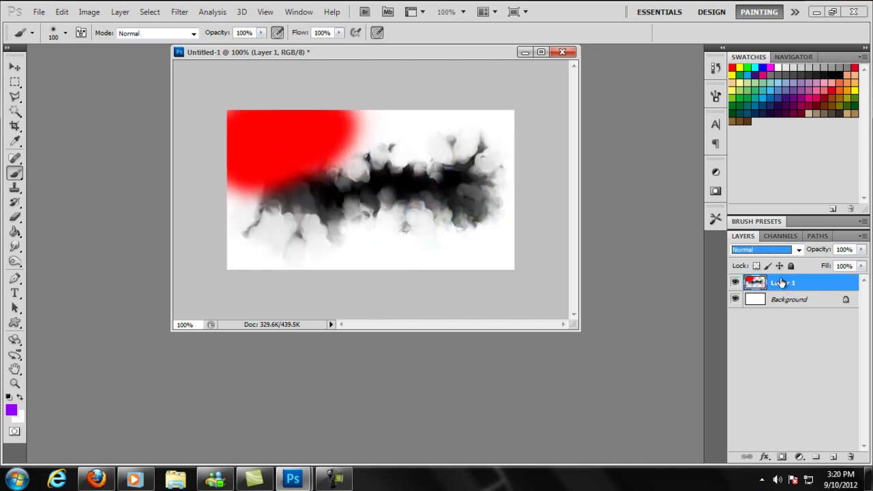
click(120, 11)
mouse_move(127, 25)
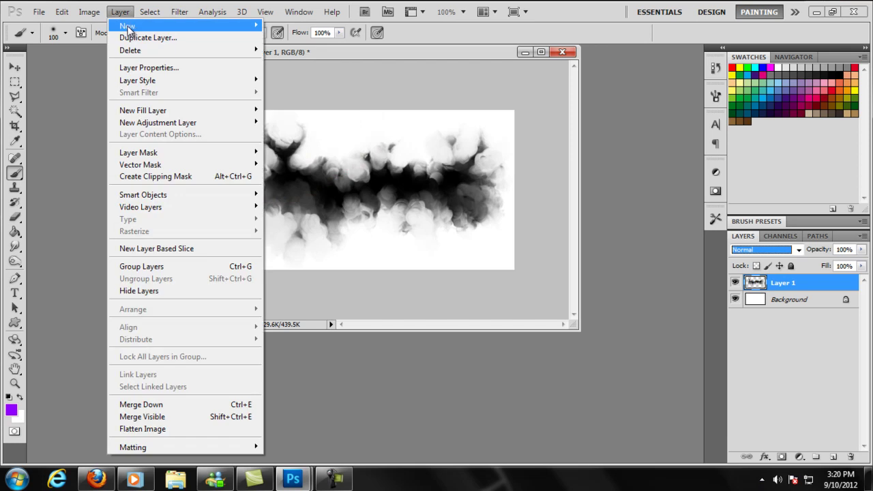
click(278, 26)
click(435, 146)
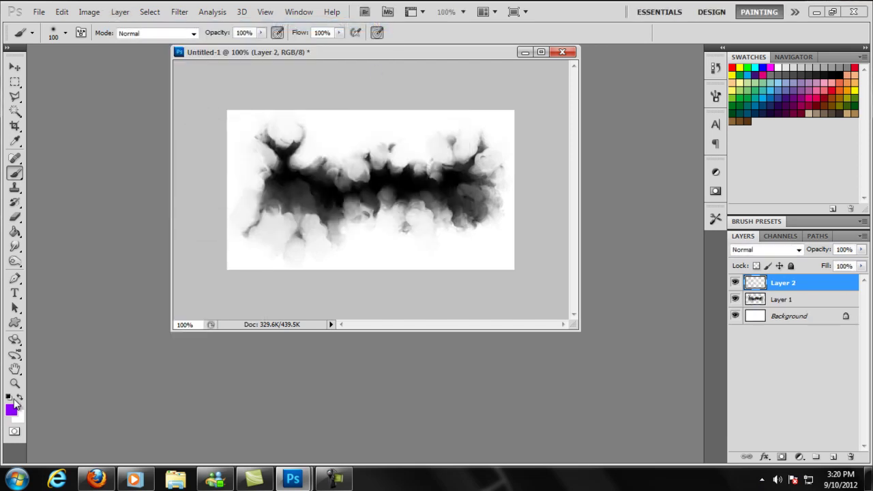
Paint a purple patch at lower right and a red patch in the top-left
drag(451, 245, 511, 253)
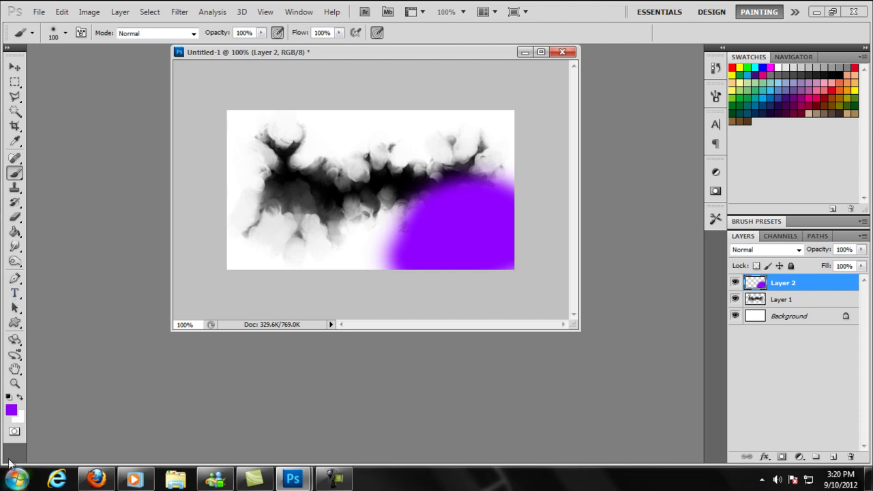
click(11, 410)
drag(227, 234, 236, 182)
click(340, 175)
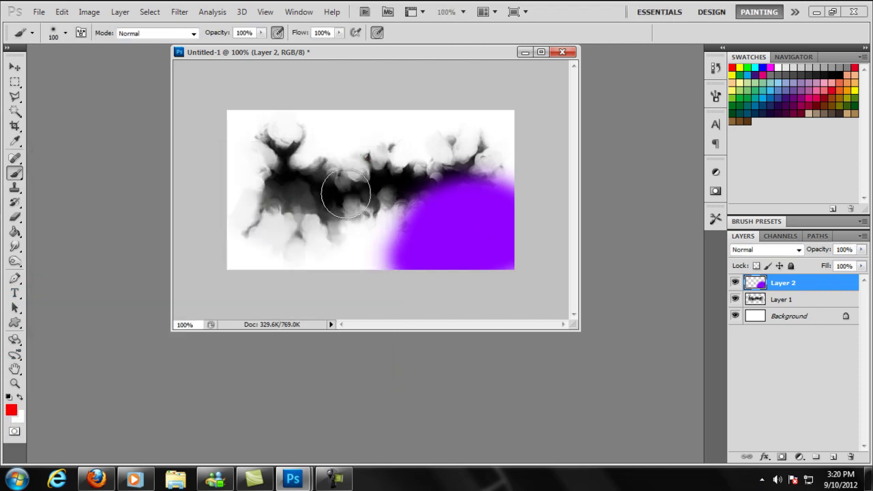
mouse_move(409, 171)
mouse_down()
mouse_move(366, 249)
mouse_move(403, 200)
mouse_up()
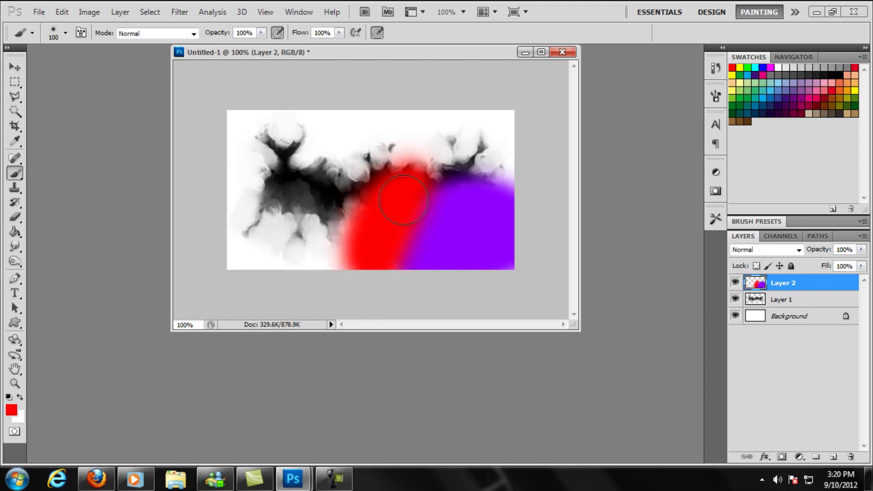
key(ctrl+z)
mouse_move(233, 112)
mouse_down()
mouse_move(279, 148)
mouse_move(136, 211)
mouse_up()
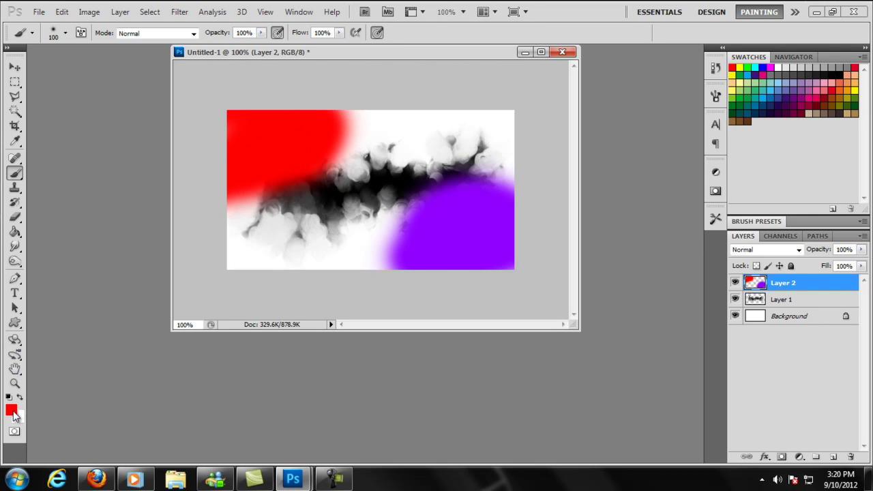
Paint cyan across the lower-left and blue across the upper middle
click(12, 411)
click(231, 258)
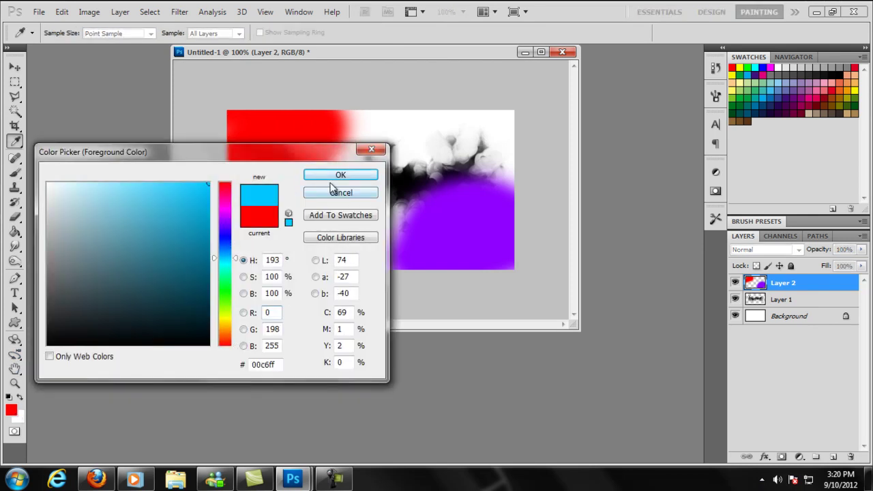
click(334, 176)
mouse_move(311, 196)
mouse_down()
mouse_move(243, 234)
mouse_move(280, 274)
mouse_move(312, 263)
mouse_up()
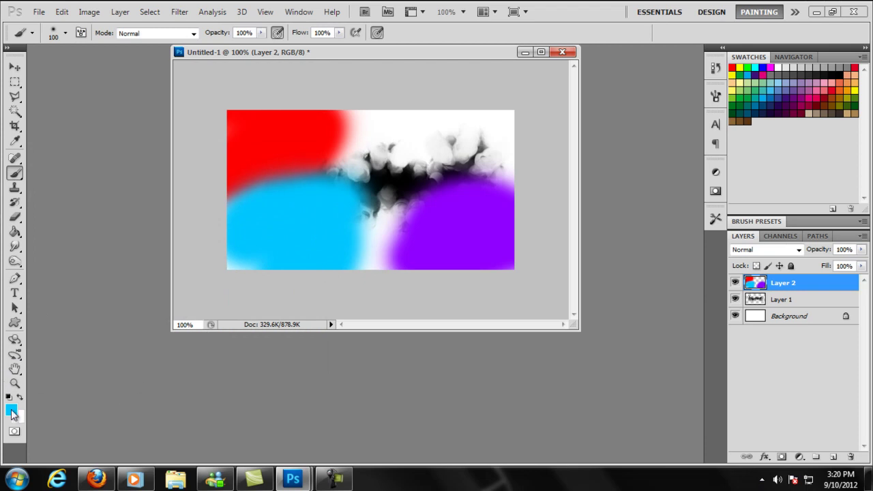
click(14, 414)
drag(234, 269, 244, 242)
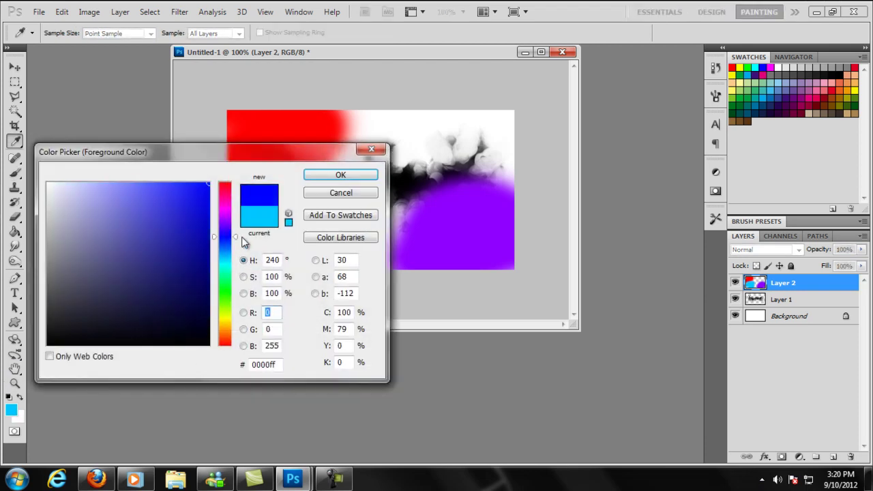
click(340, 176)
key(b)
mouse_move(361, 167)
mouse_down()
mouse_move(351, 137)
mouse_move(394, 123)
mouse_move(446, 129)
mouse_up()
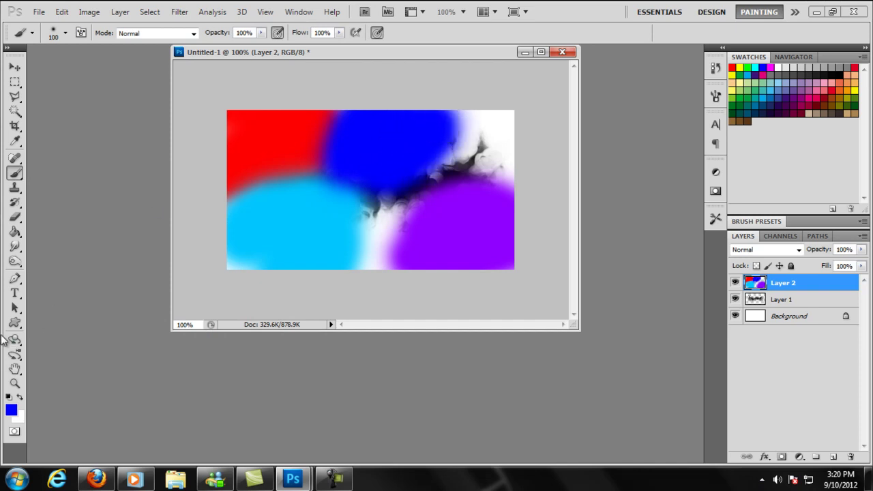
Paint green from the upper right down through the centre and over the right streak
click(14, 411)
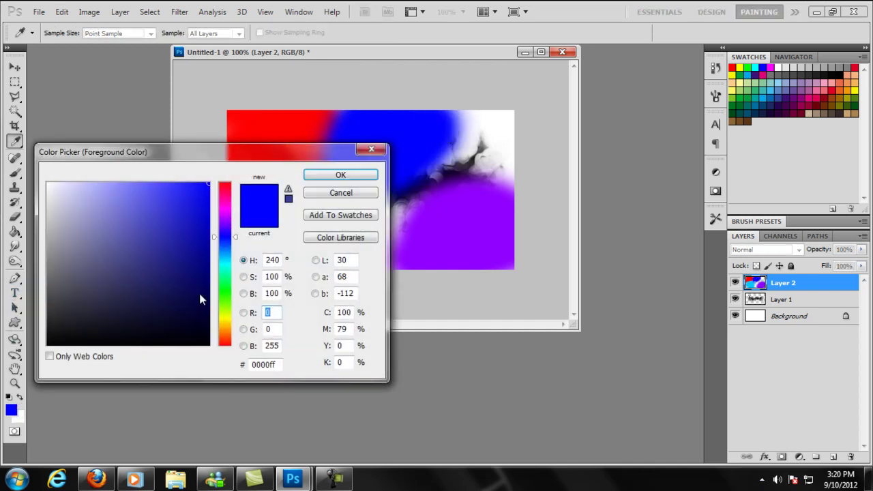
click(226, 283)
click(341, 175)
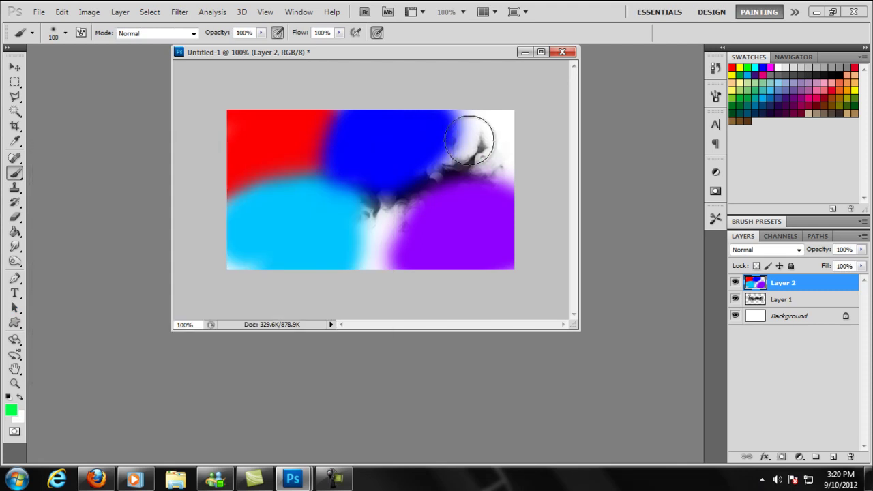
click(483, 133)
drag(483, 133, 368, 285)
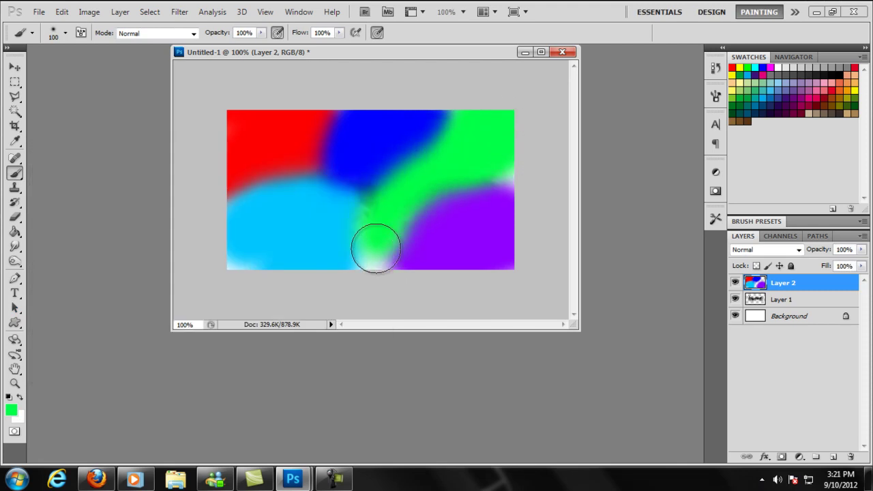
drag(495, 156, 522, 171)
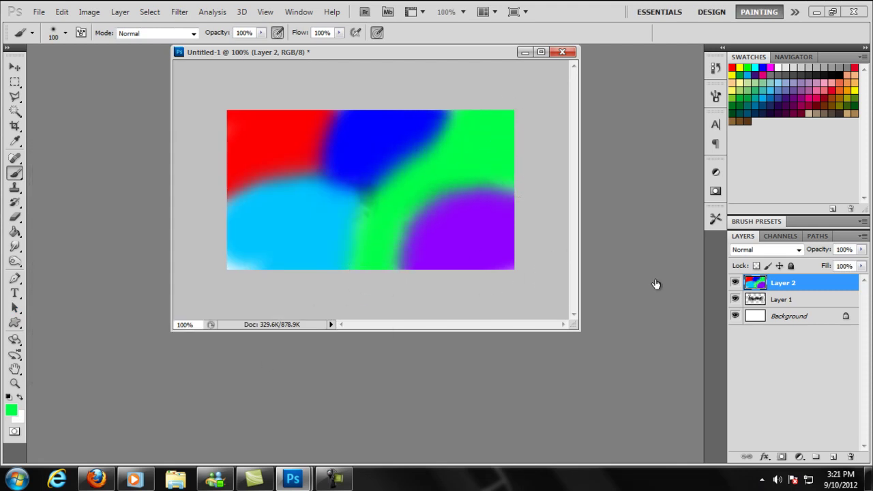
click(798, 250)
Set Layer 2 to Overlay, then apply the Sharpen filter to Layer 1 three times
click(752, 156)
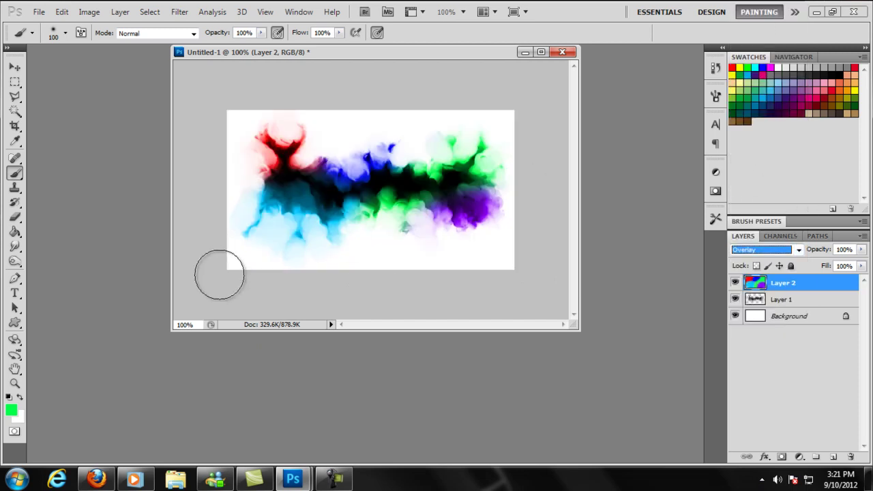
click(784, 301)
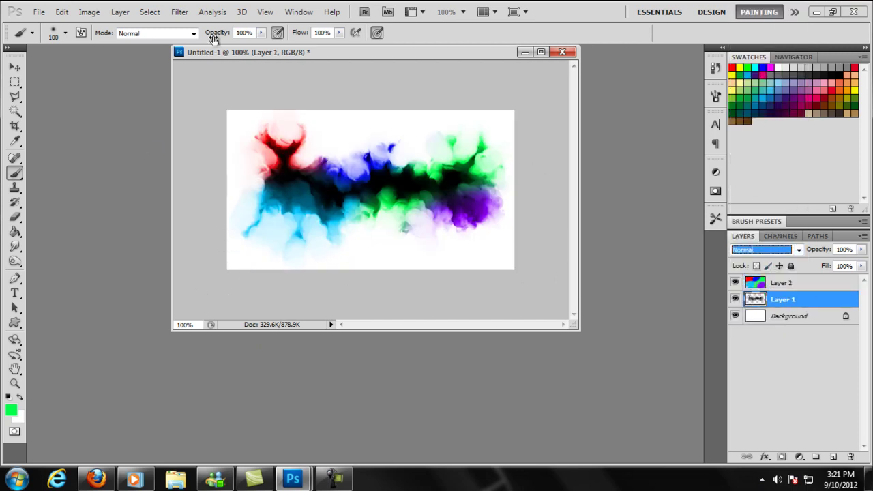
click(179, 11)
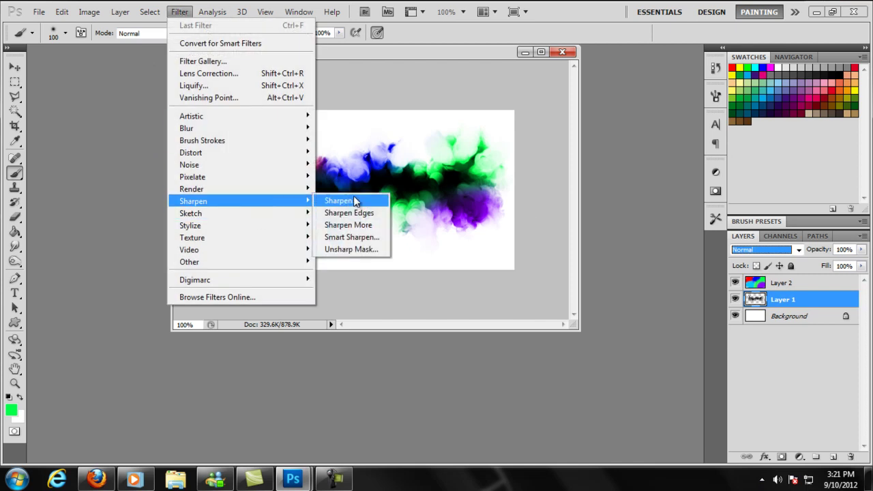
click(354, 200)
click(179, 12)
click(184, 21)
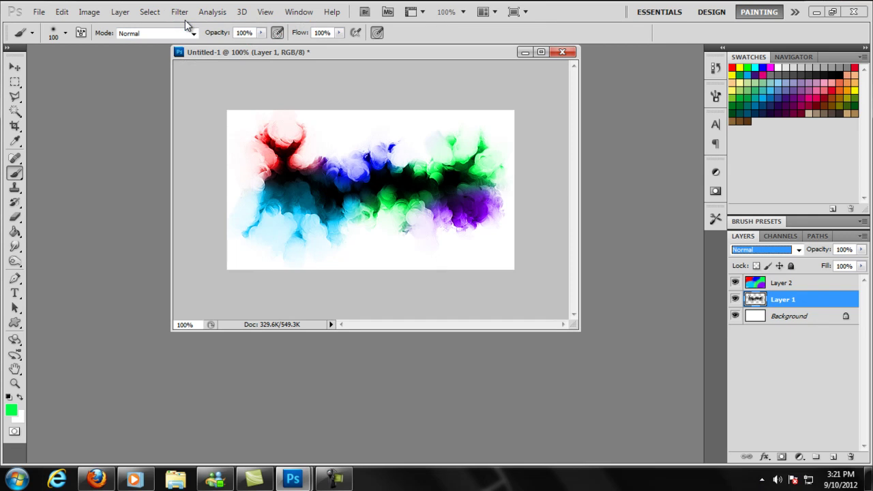
click(180, 12)
click(185, 22)
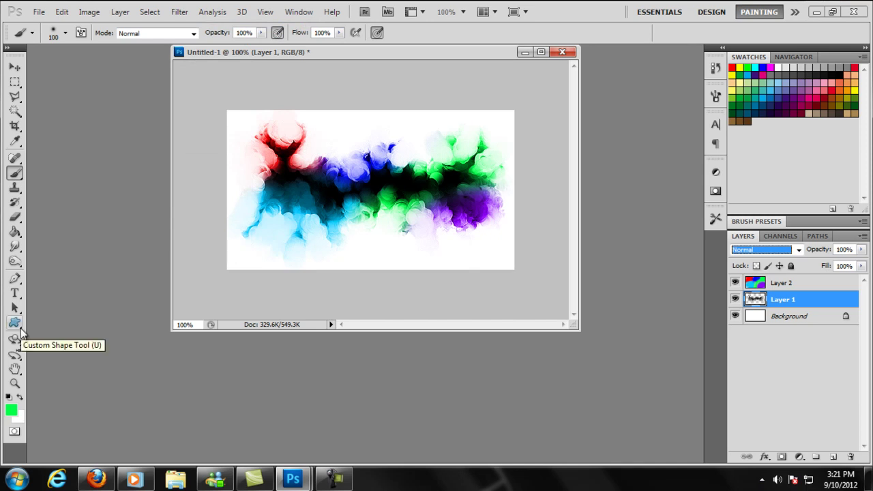
Blur the lower-left cyan, right purple-green and top-centre blue smoke with the Blur Tool
click(16, 249)
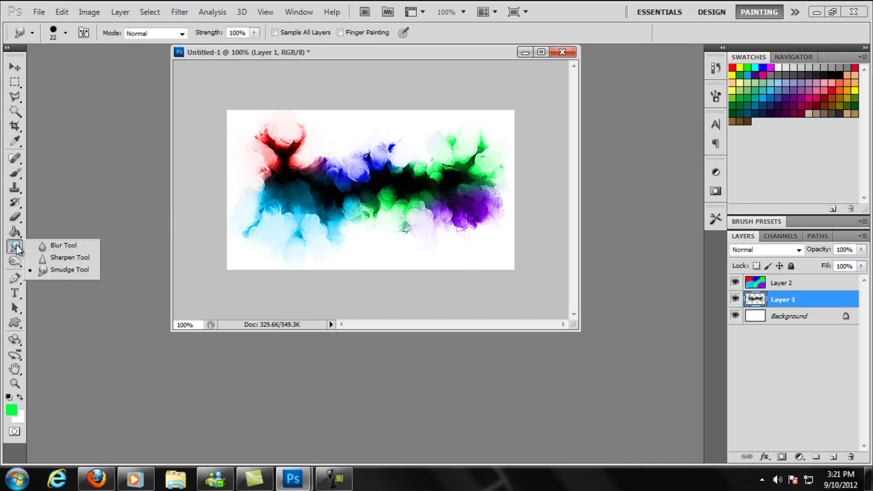
click(59, 247)
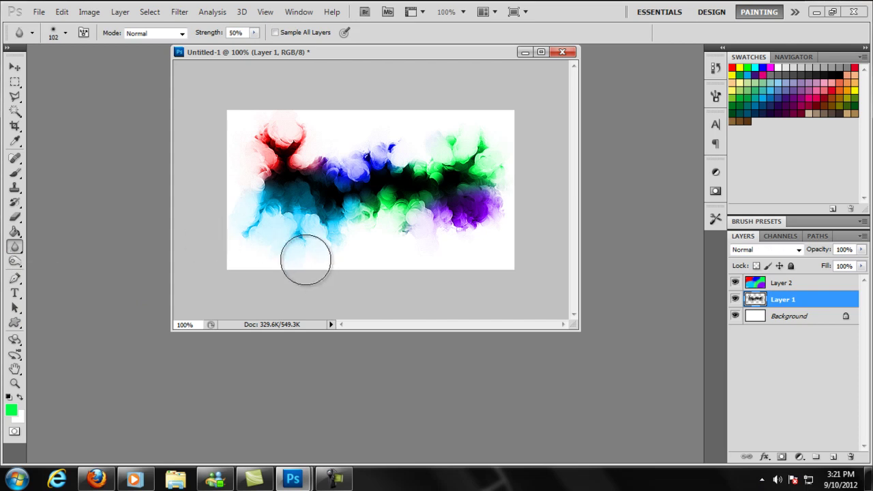
mouse_move(312, 263)
mouse_down()
mouse_move(312, 239)
mouse_move(253, 249)
mouse_move(267, 236)
mouse_move(248, 225)
mouse_up()
mouse_move(453, 238)
mouse_down()
mouse_move(439, 229)
mouse_move(511, 199)
mouse_move(509, 170)
mouse_up()
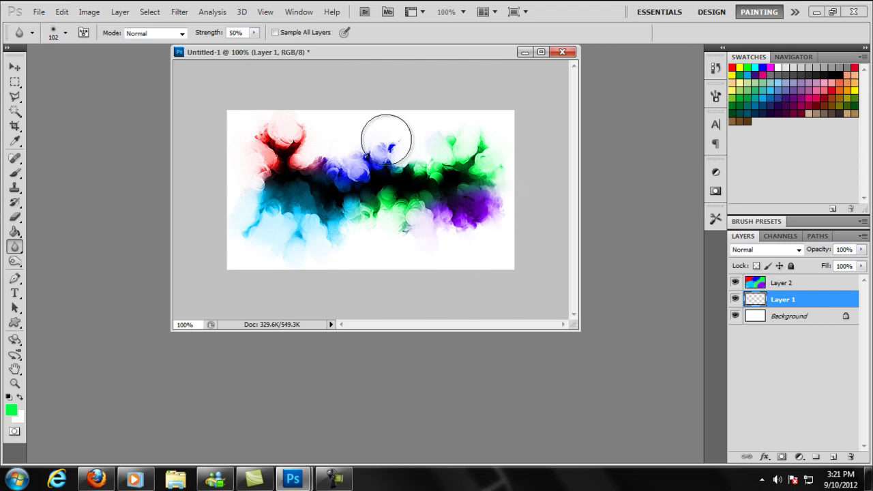
drag(364, 151, 328, 146)
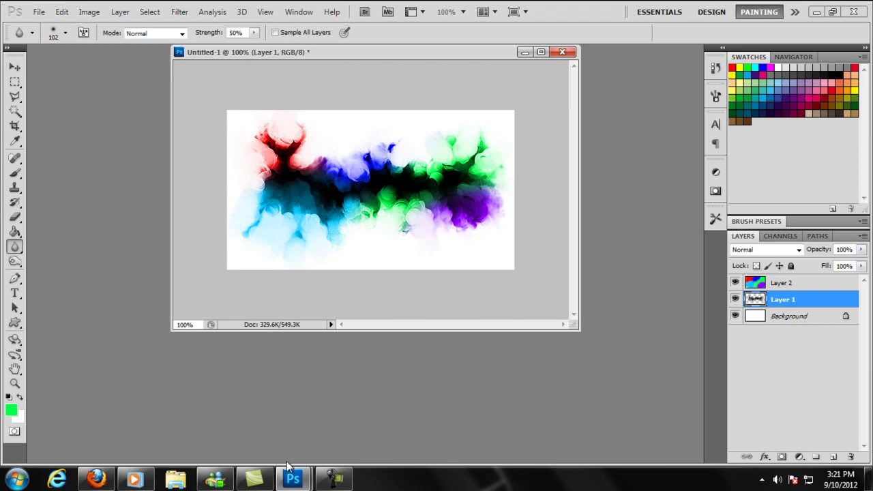
click(16, 293)
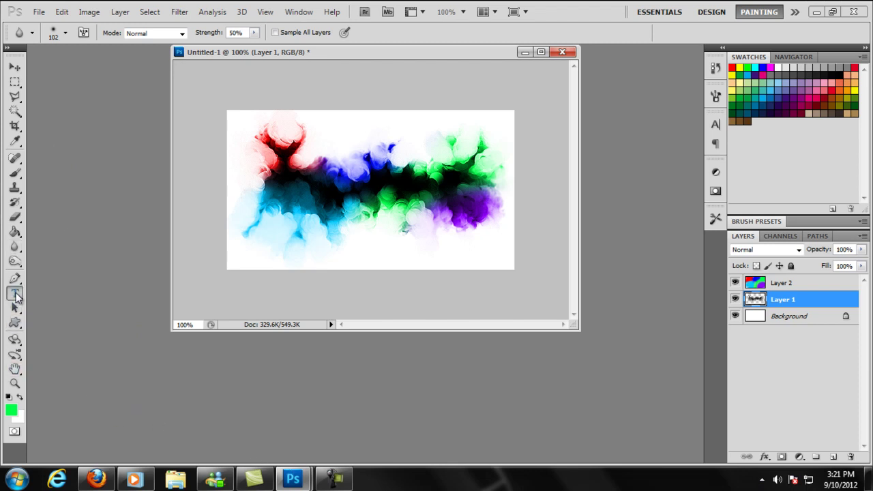
Add a small black 'oath' text layer beneath the lower-left cyan smoke
key(d)
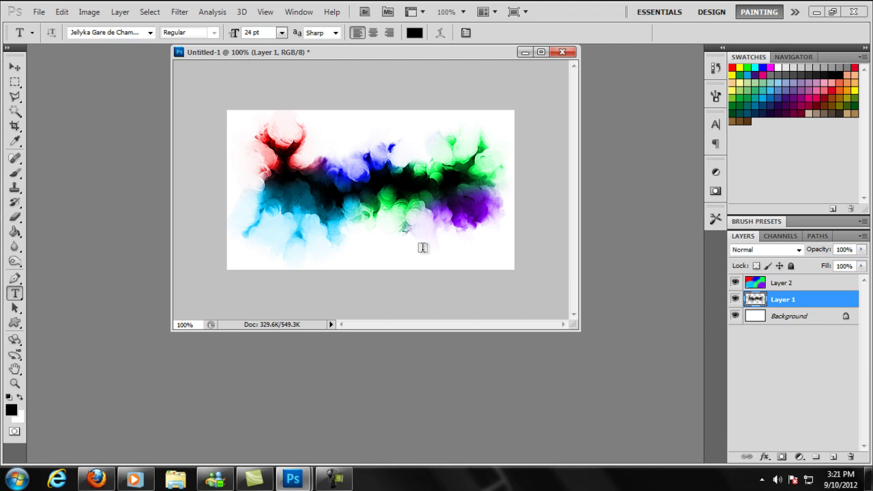
click(478, 260)
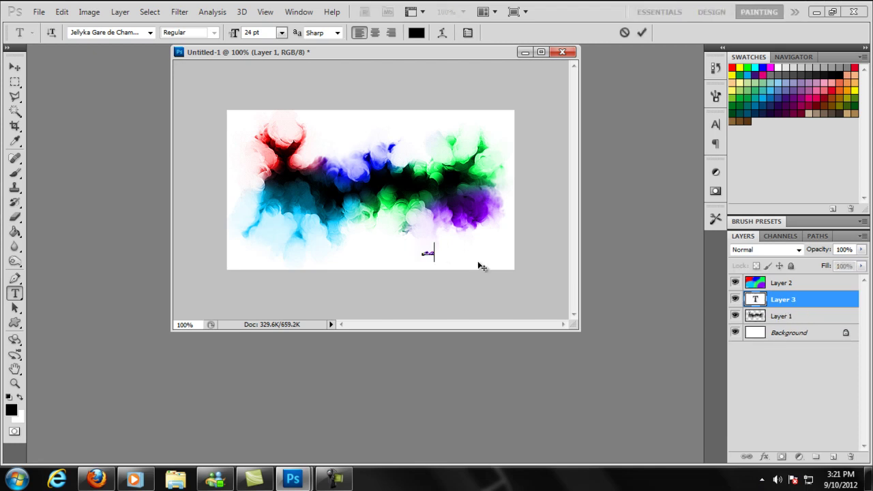
key(ctrl+a)
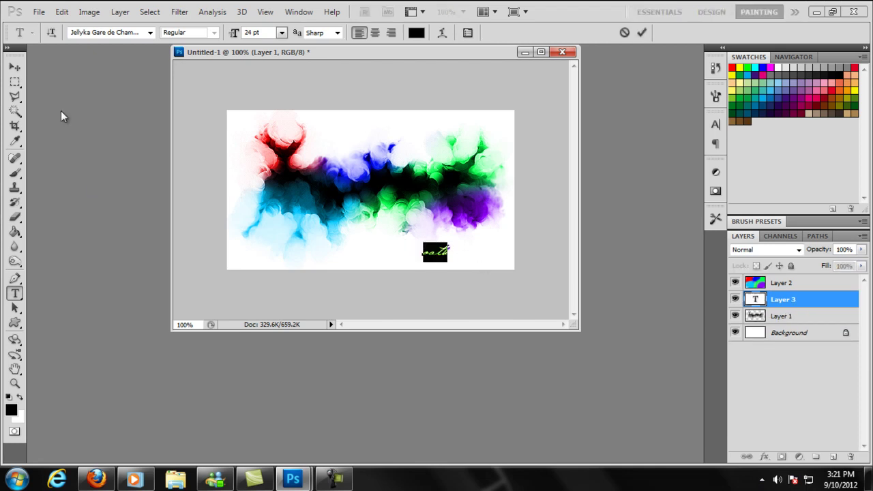
click(14, 66)
drag(438, 255, 460, 230)
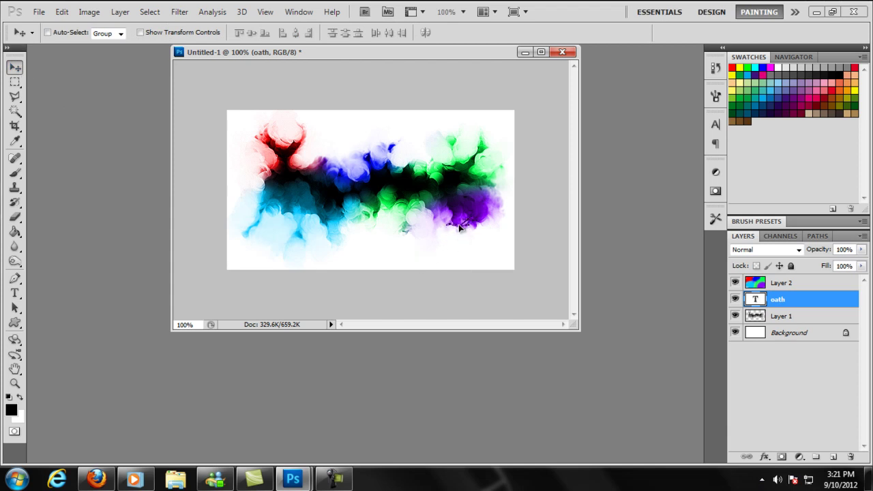
drag(296, 220, 318, 246)
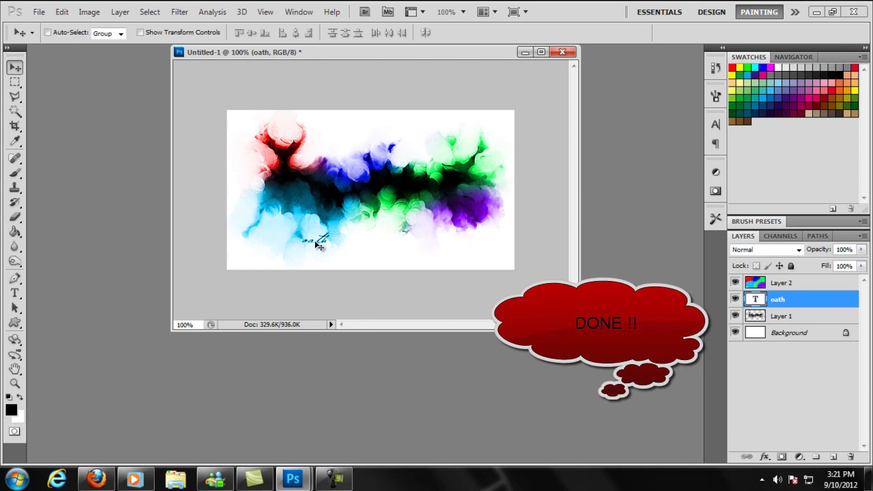